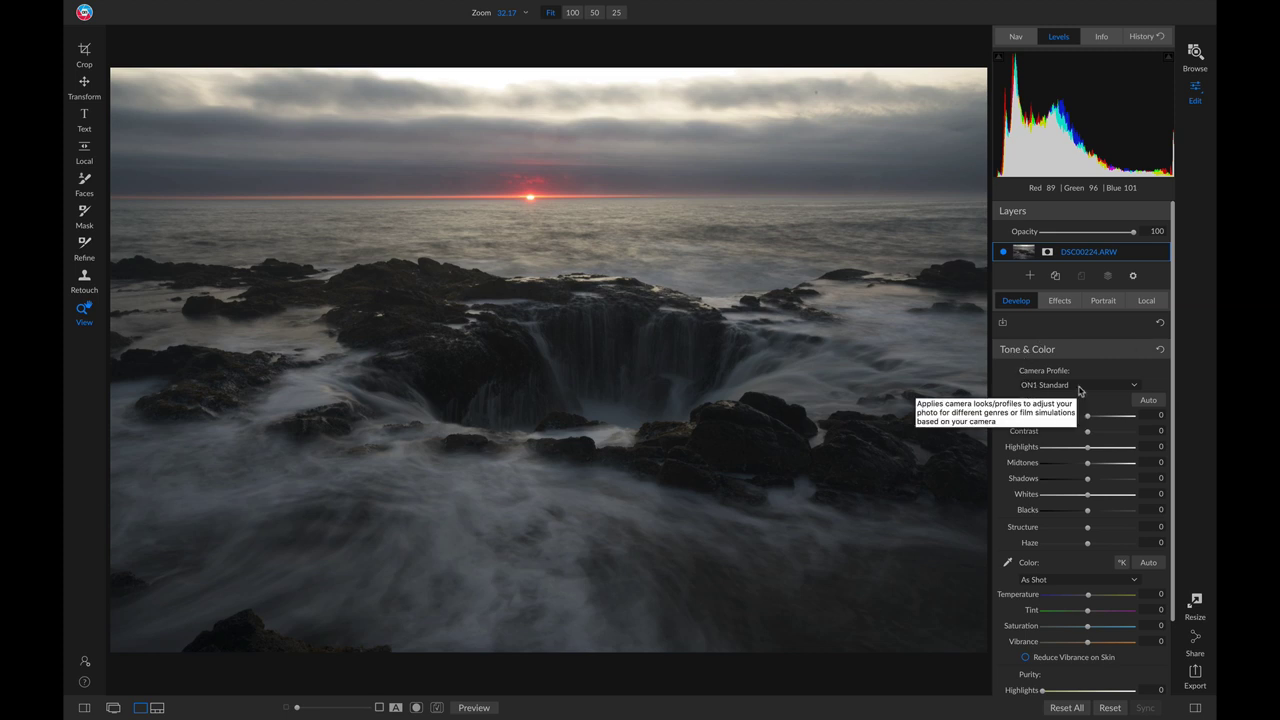
Apply the ON1 Landscape camera profile and begin raising the Shadows slider
click(1105, 389)
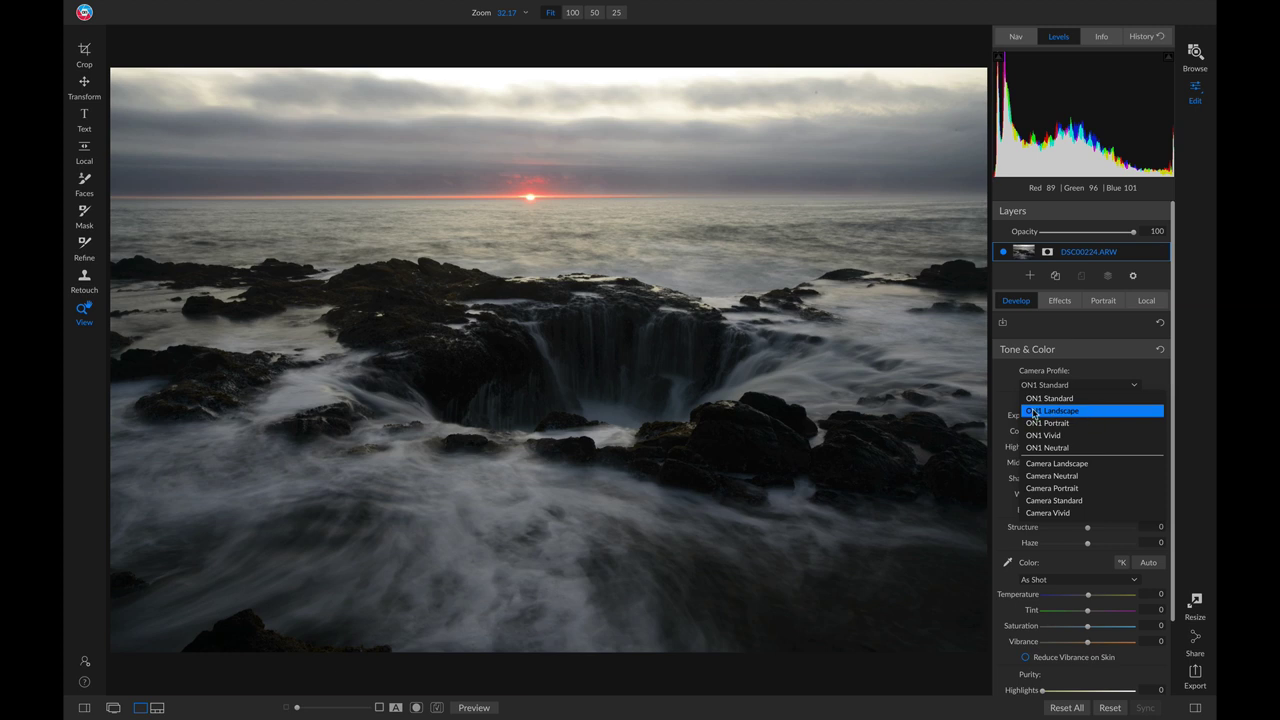
click(1062, 412)
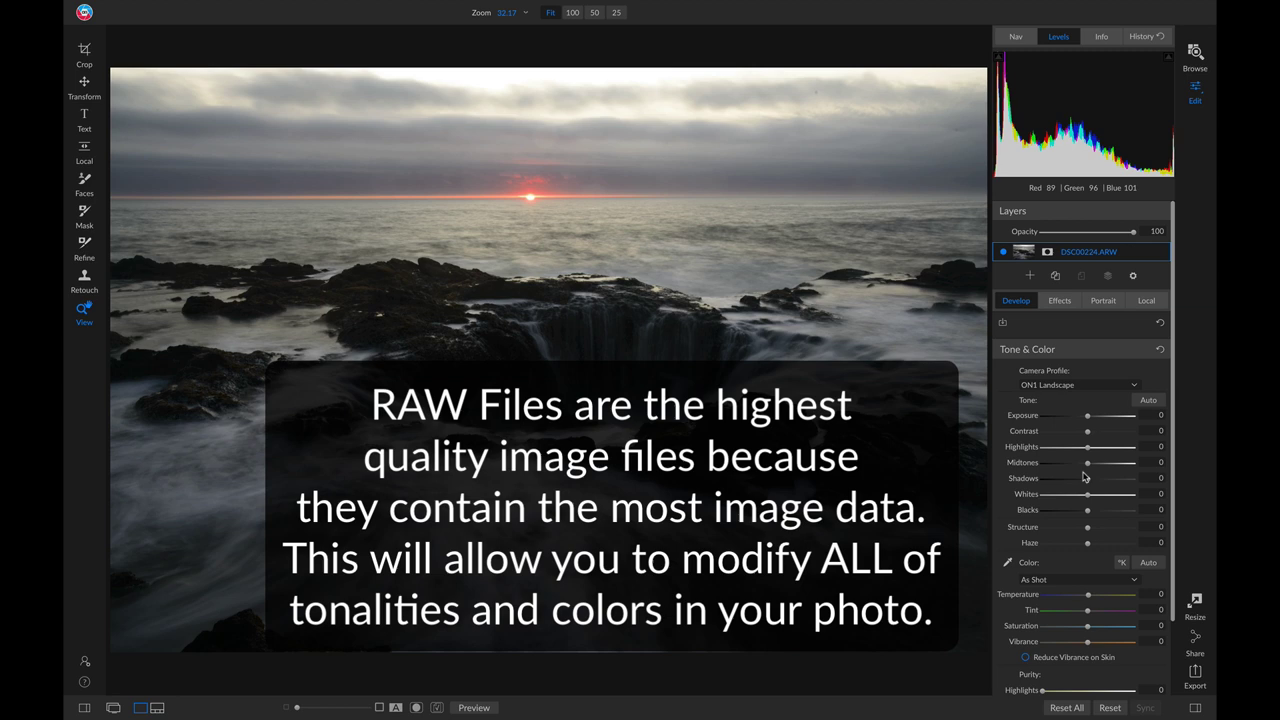
drag(1088, 484, 1098, 485)
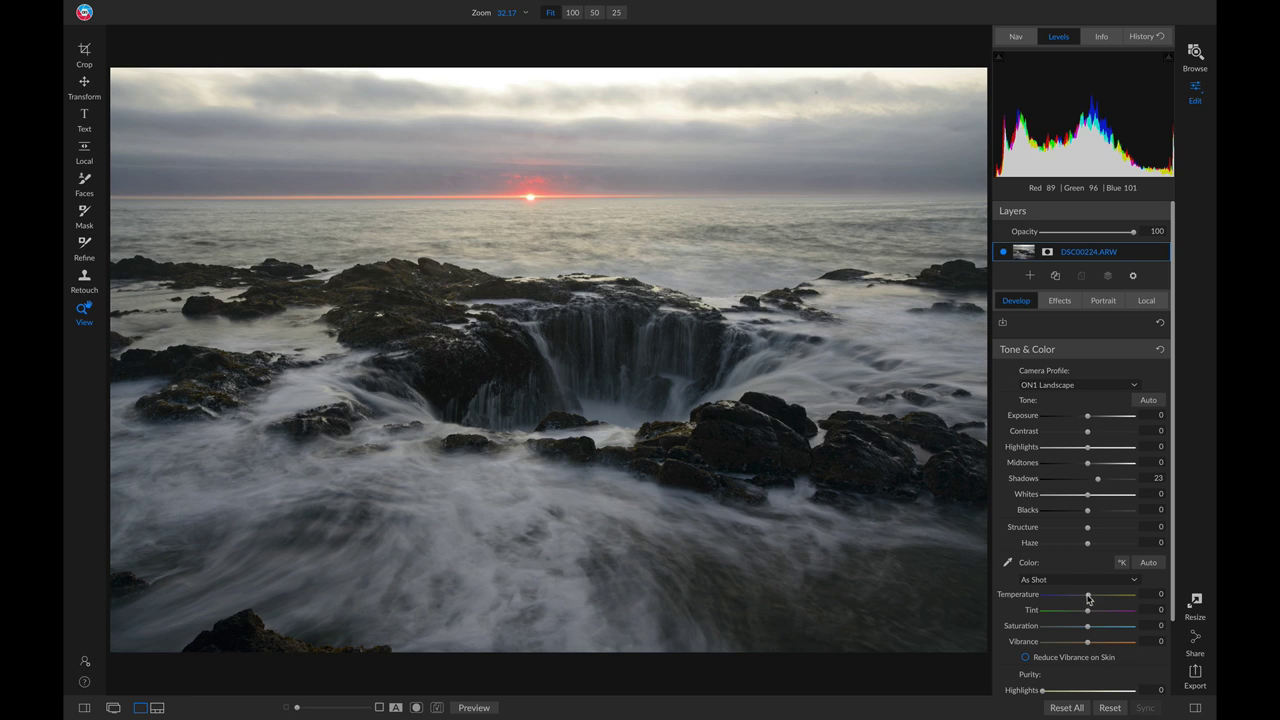
Warm the Temperature to 5 and toggle Preview to compare with the unedited photo
drag(1088, 598, 1093, 598)
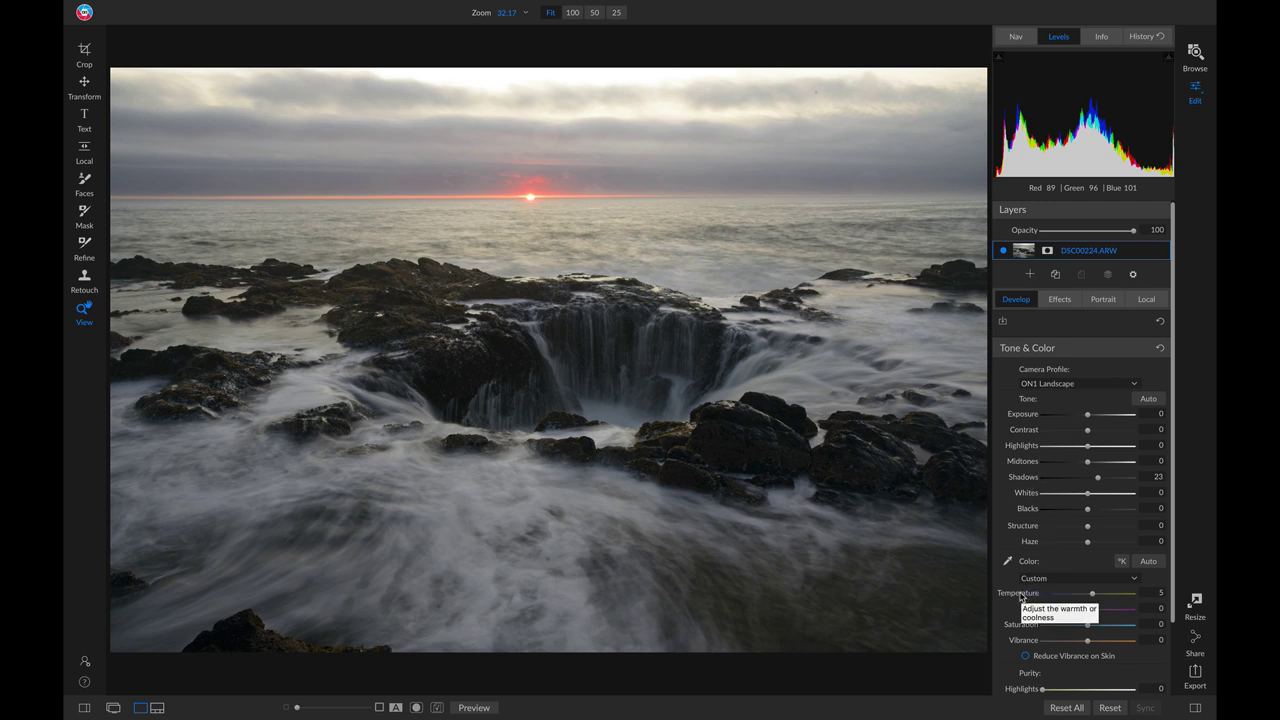
key(backslash)
key(backslash)
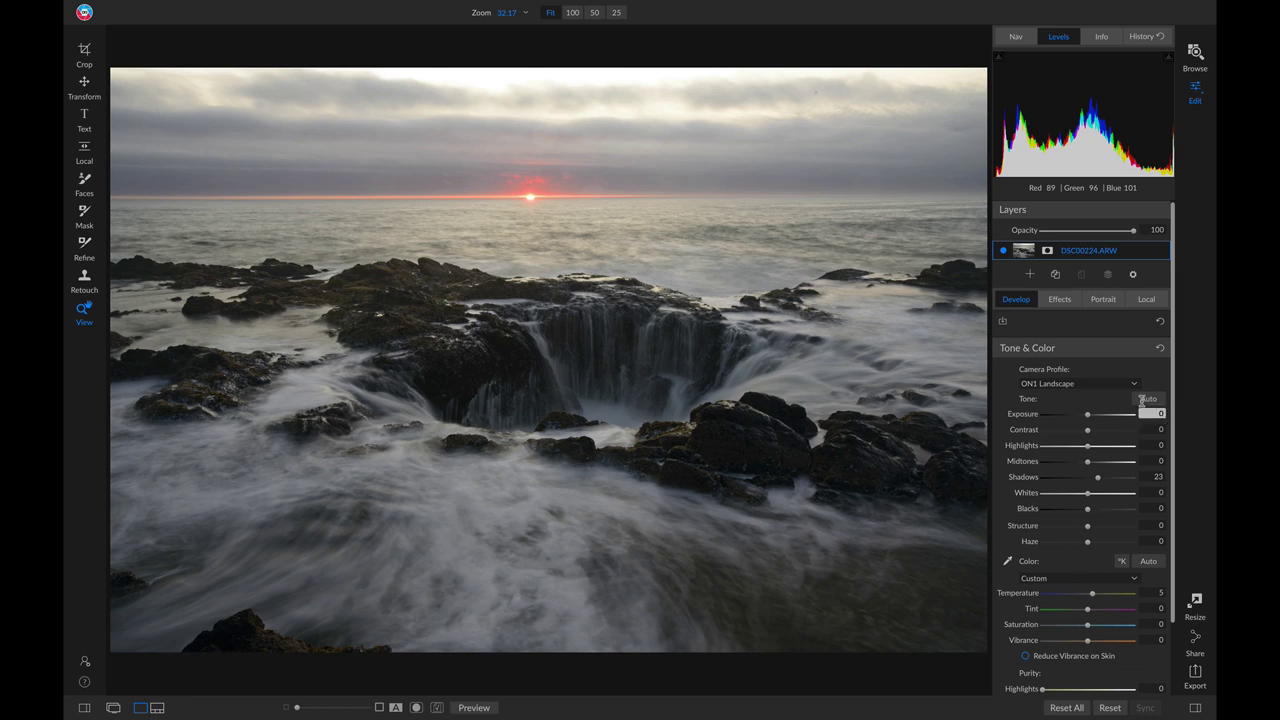
Paint a Reveal Shadows local adjustment over the rocky well at Opacity 44 and Contrast 16
click(1150, 300)
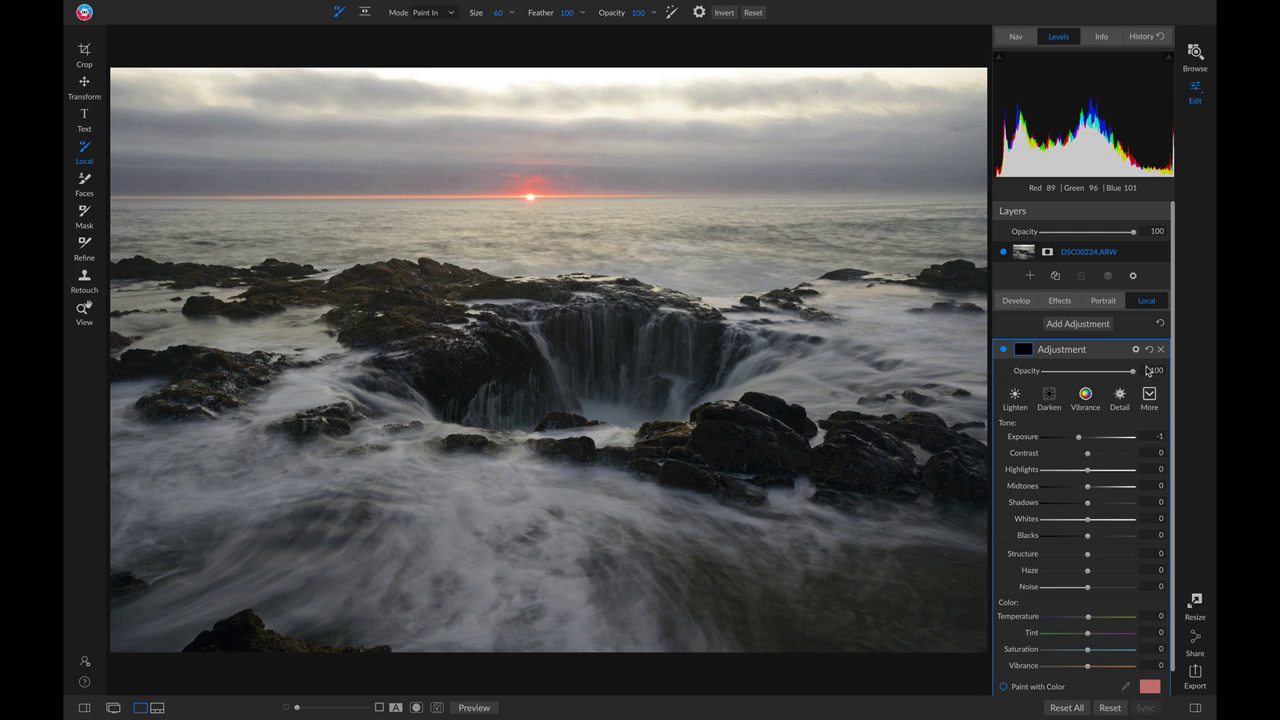
click(1149, 398)
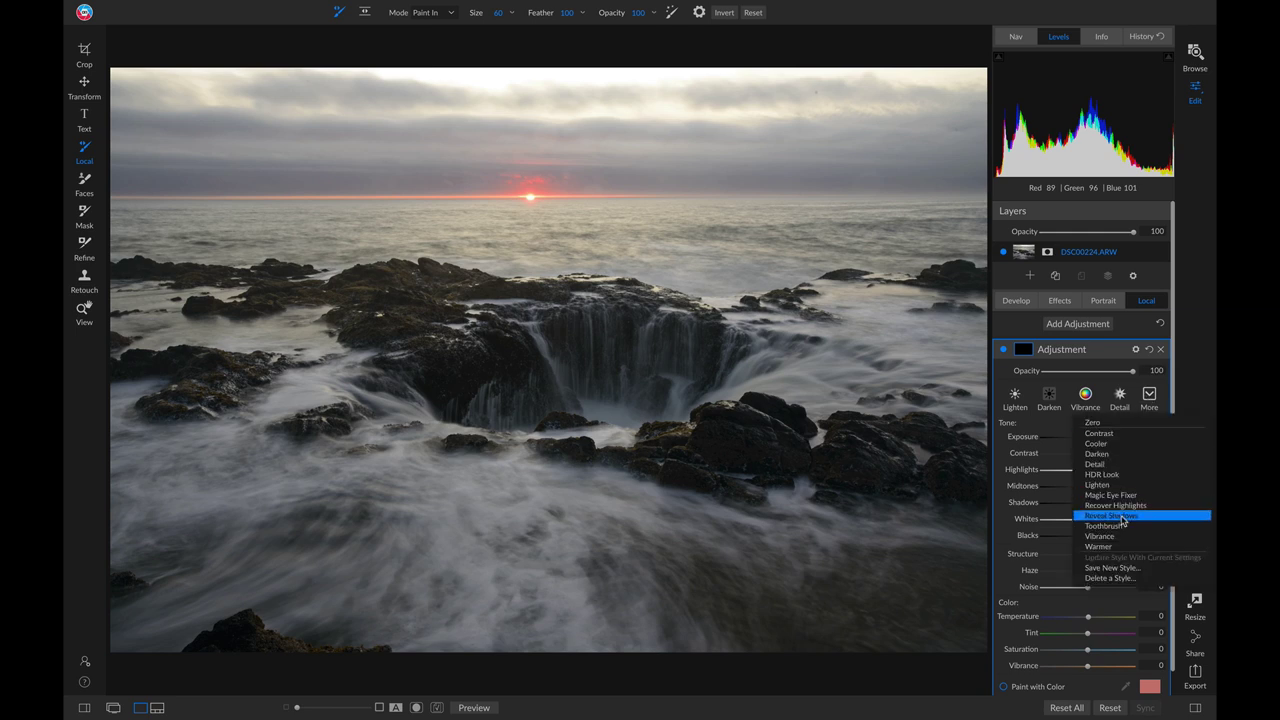
click(1122, 517)
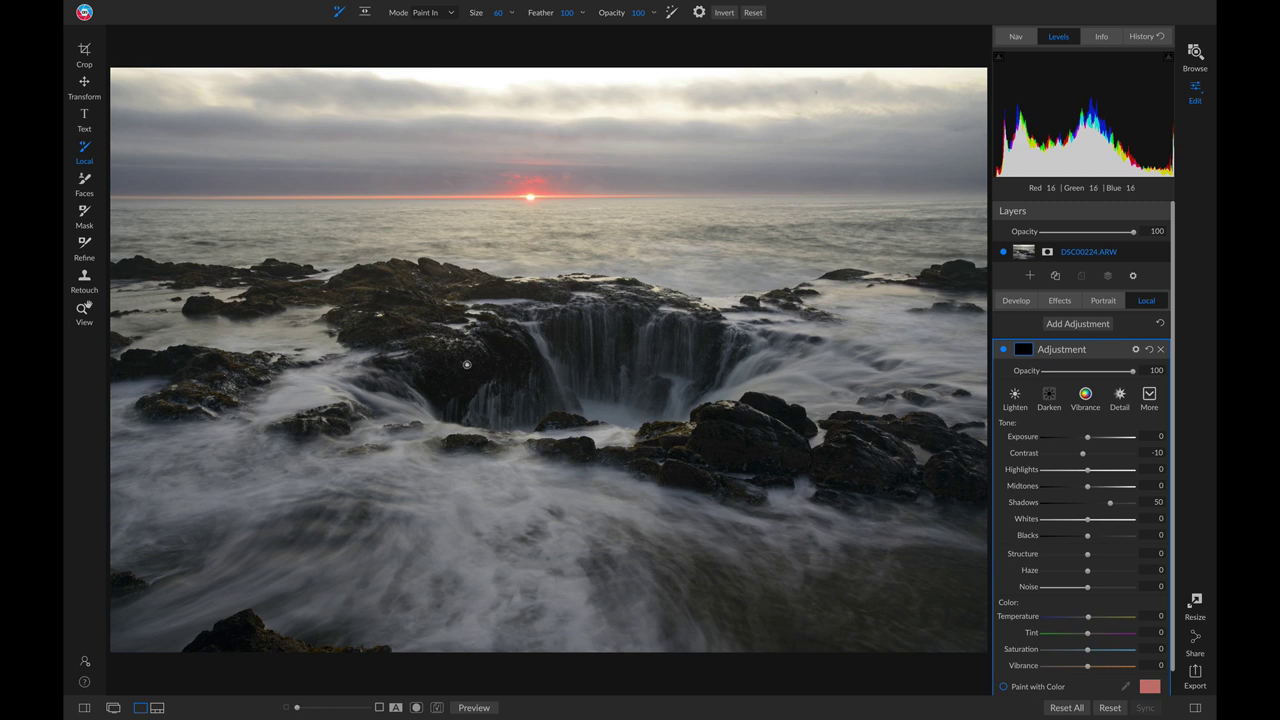
key(bracketright)
key(bracketright)
key(bracketright)
key(bracketright)
key(bracketright)
key(bracketright)
key(bracketright)
key(bracketright)
mouse_move(449, 366)
mouse_down()
mouse_move(552, 330)
mouse_move(660, 328)
mouse_move(694, 350)
mouse_move(666, 393)
mouse_move(573, 371)
mouse_move(475, 393)
mouse_move(468, 365)
mouse_move(490, 333)
mouse_move(584, 323)
mouse_move(680, 351)
mouse_move(634, 333)
mouse_move(484, 320)
mouse_move(438, 338)
mouse_move(449, 377)
mouse_move(479, 385)
mouse_move(435, 357)
mouse_up()
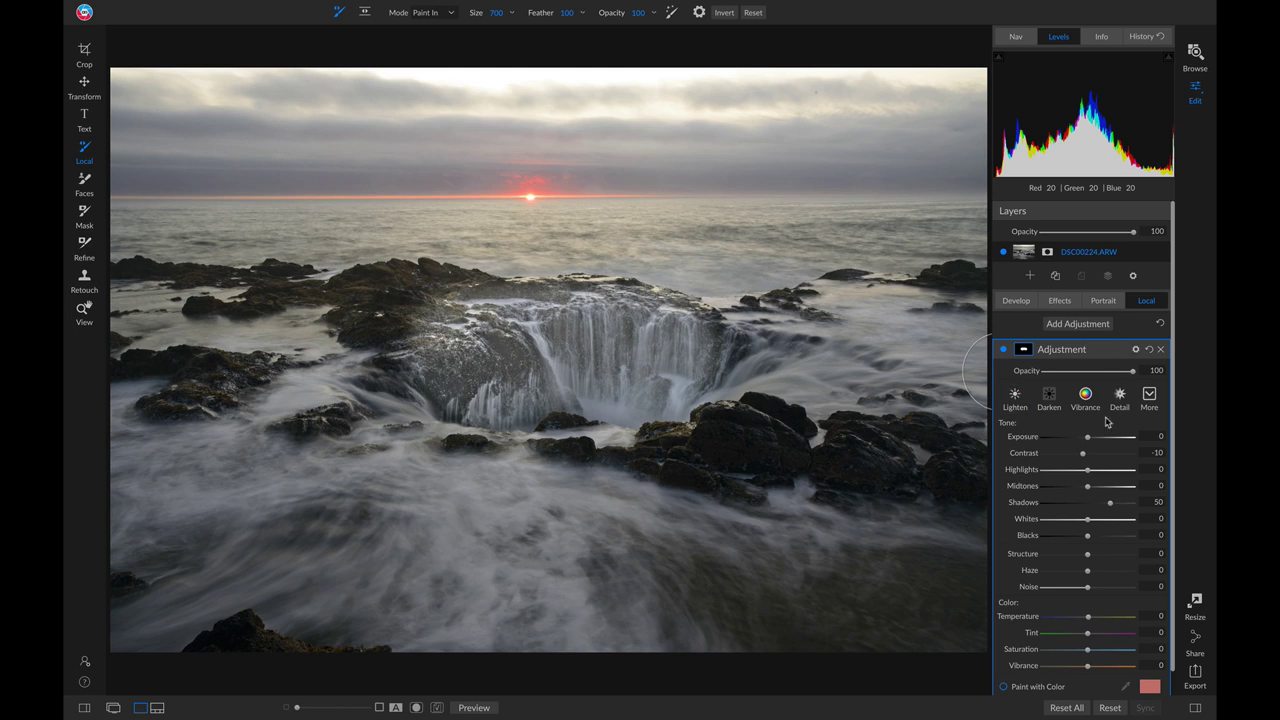
drag(1133, 372, 1083, 377)
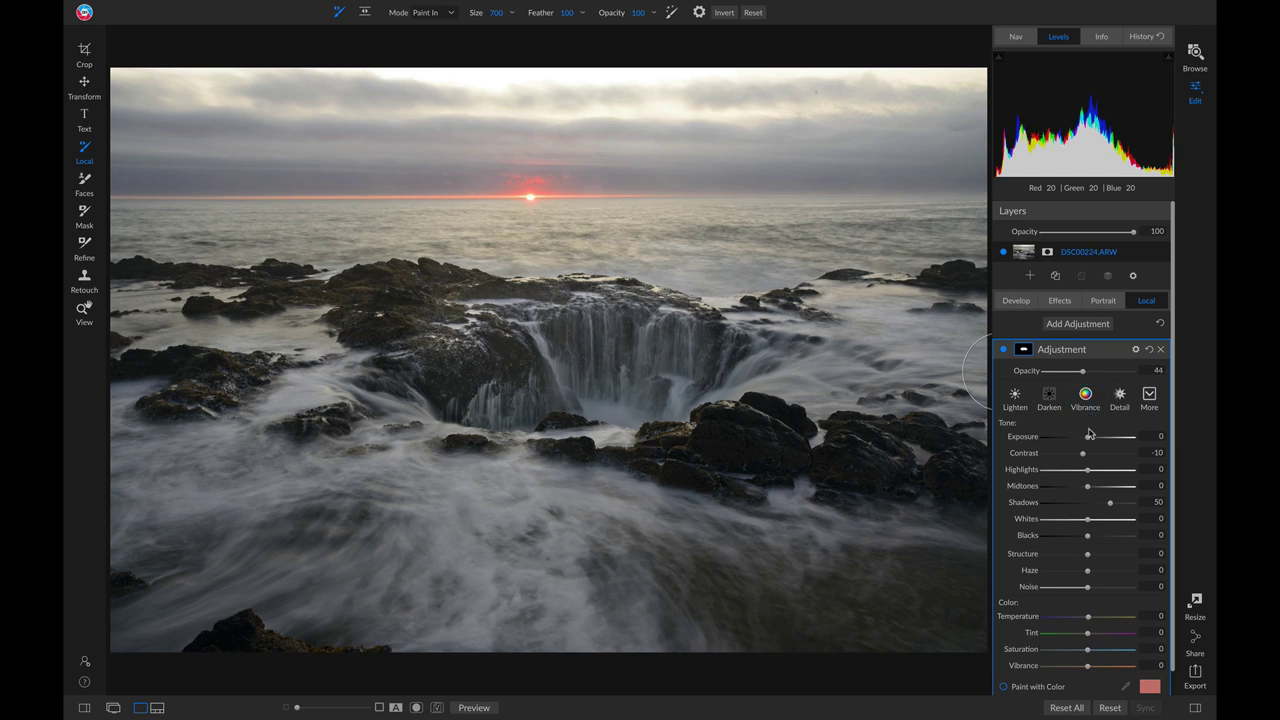
drag(1084, 456, 1095, 460)
click(1003, 350)
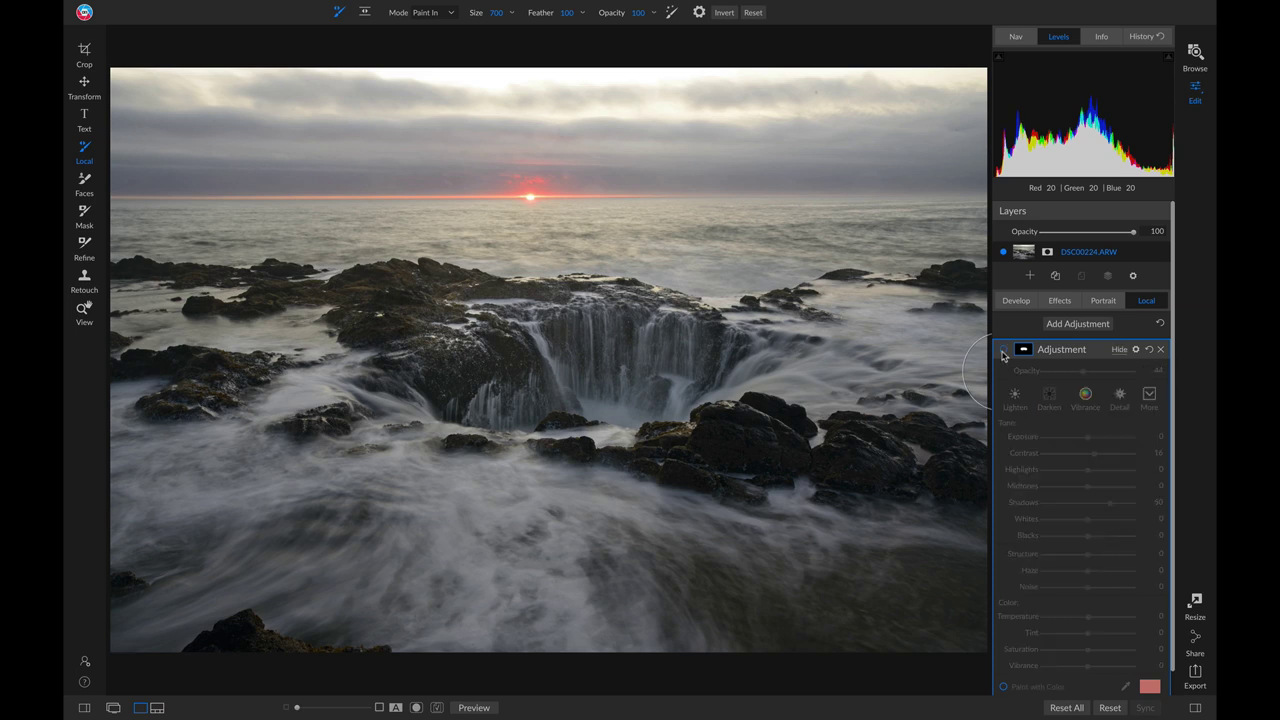
click(1003, 352)
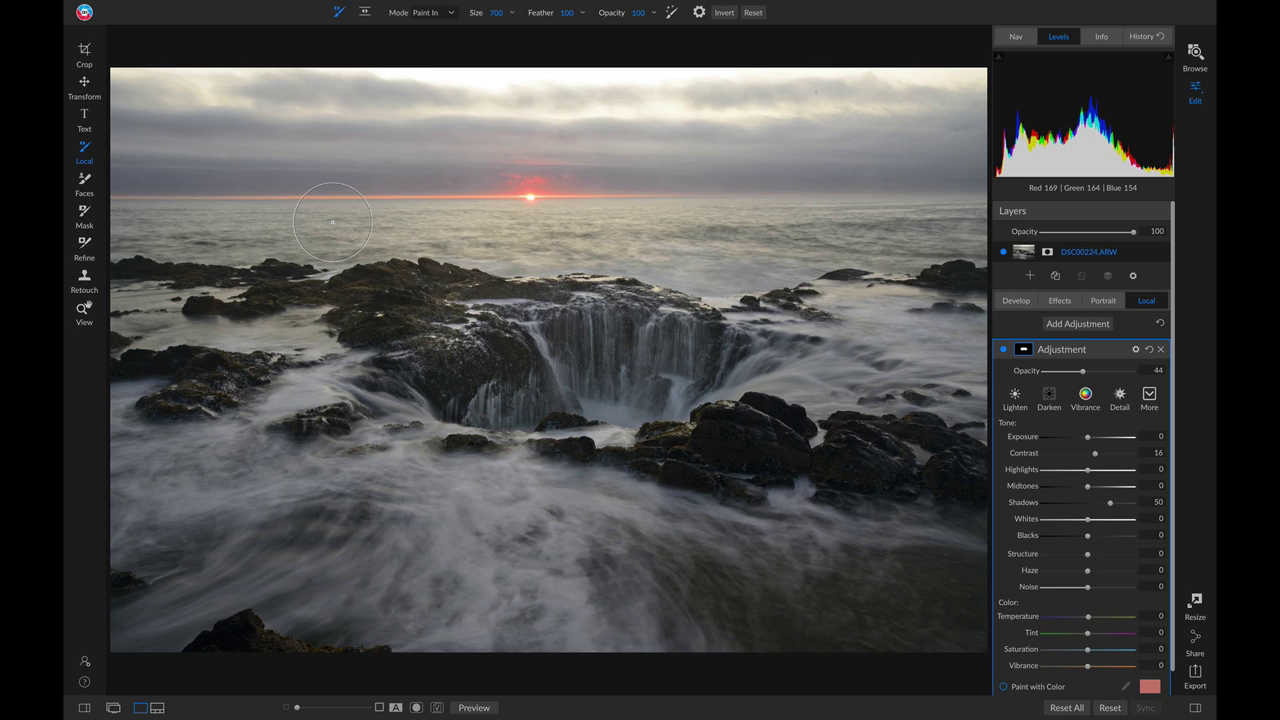
Crop in from the top-left around the ocean well, keeping the sunset near the top
key(c)
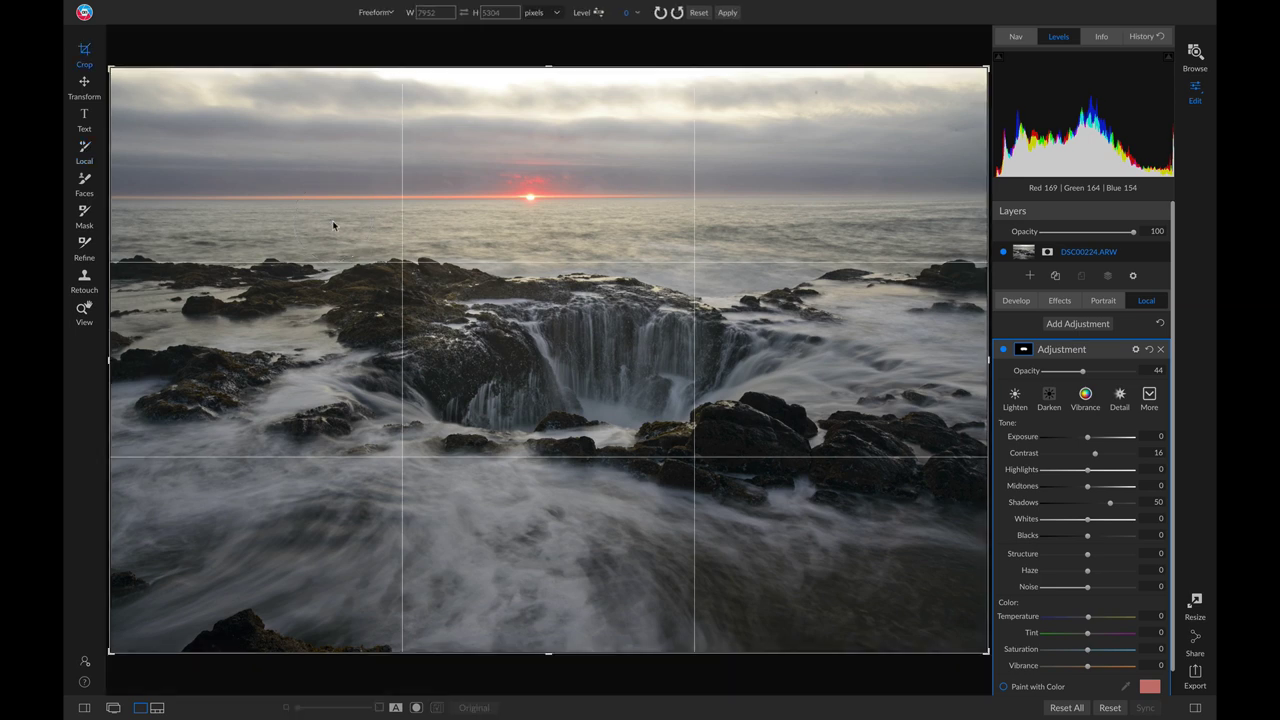
drag(114, 71, 230, 135)
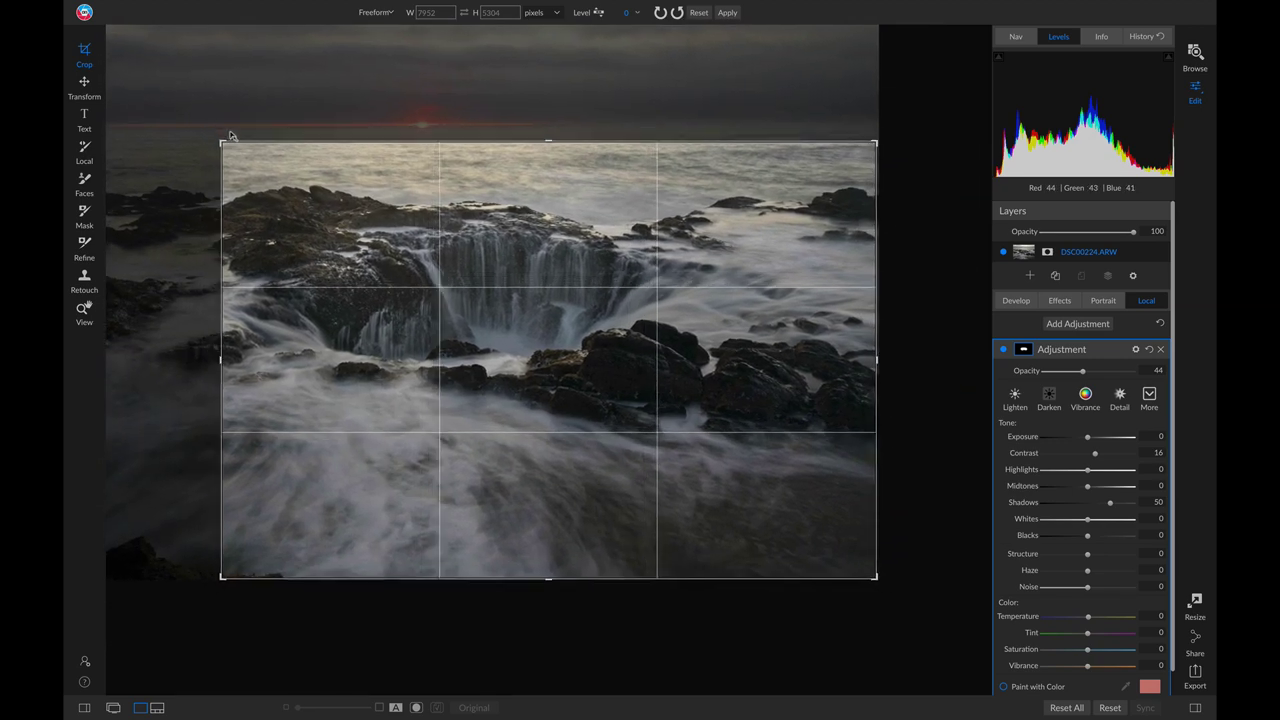
drag(366, 258, 421, 306)
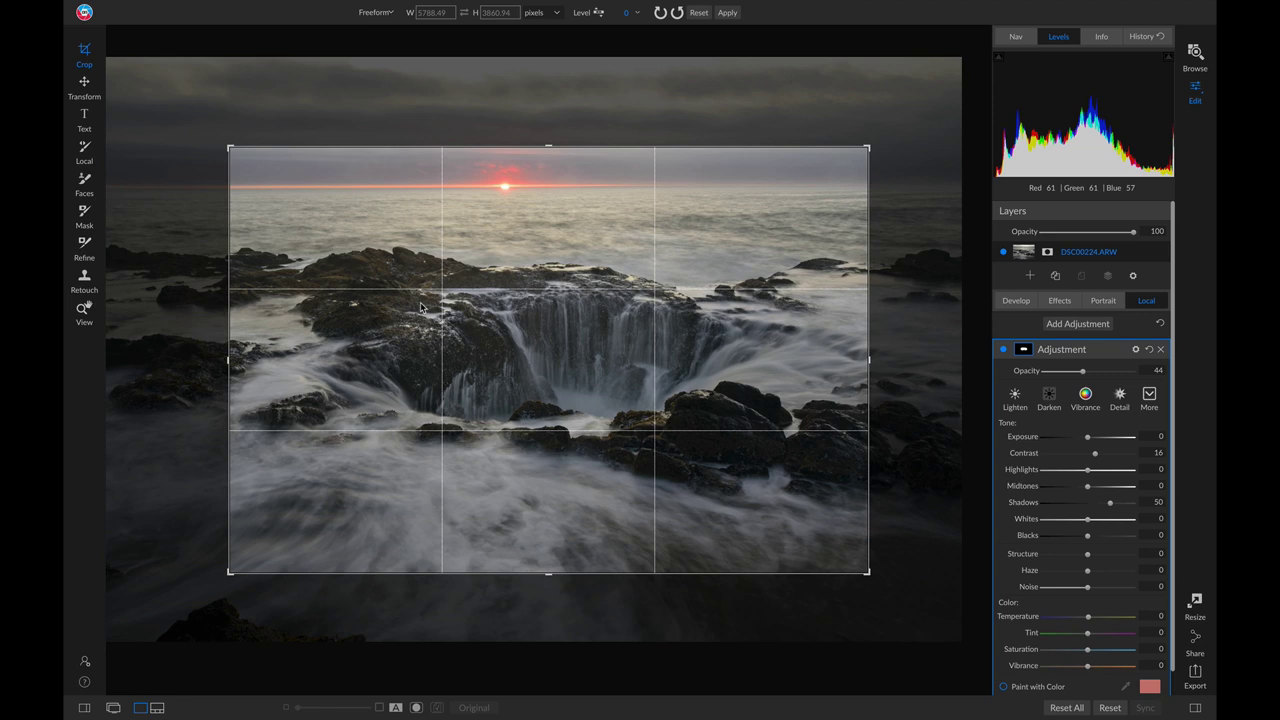
key(z)
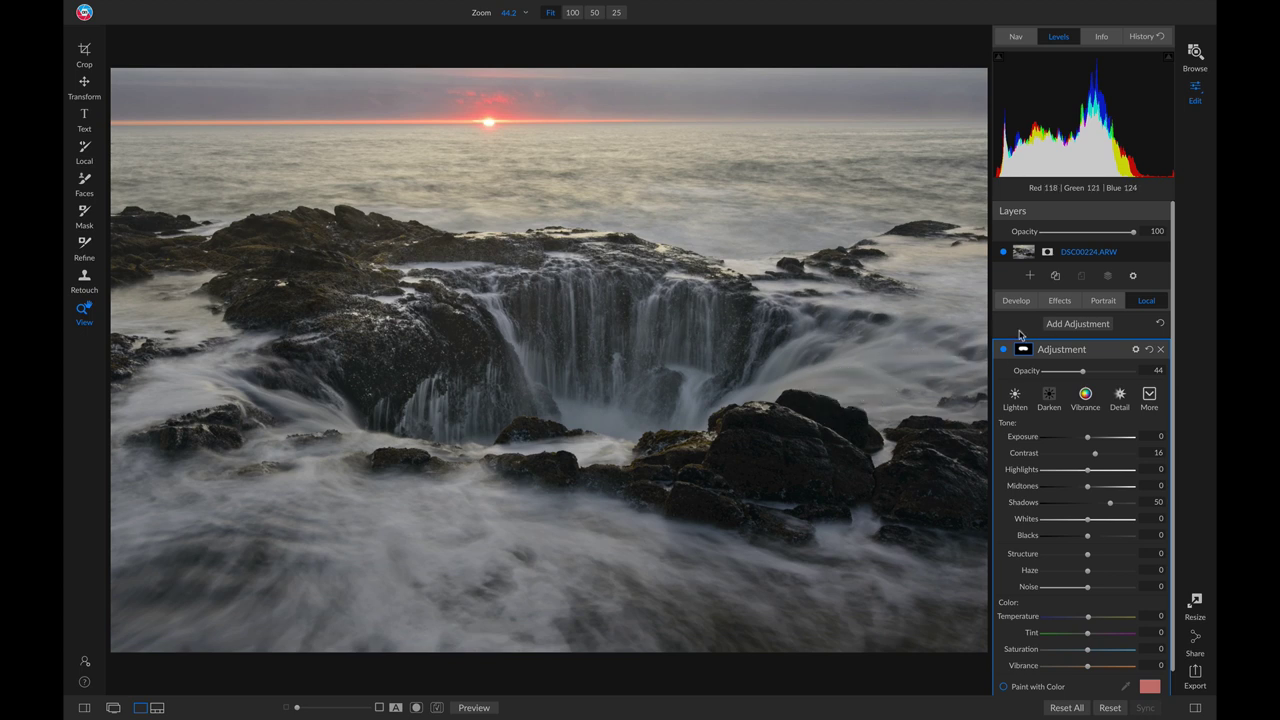
Add a Darken adjustment (Exposure -1) through a Linear Bottom gradient over the sky, toggling it to compare
click(1078, 324)
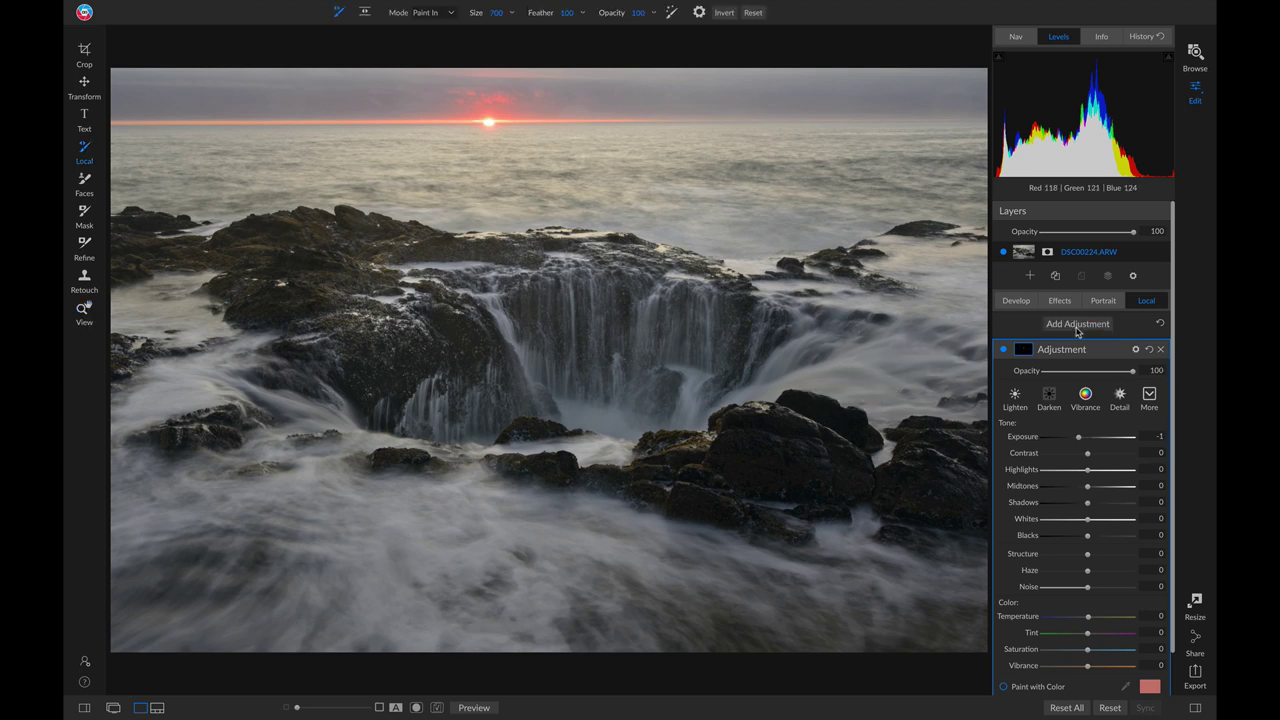
click(1049, 396)
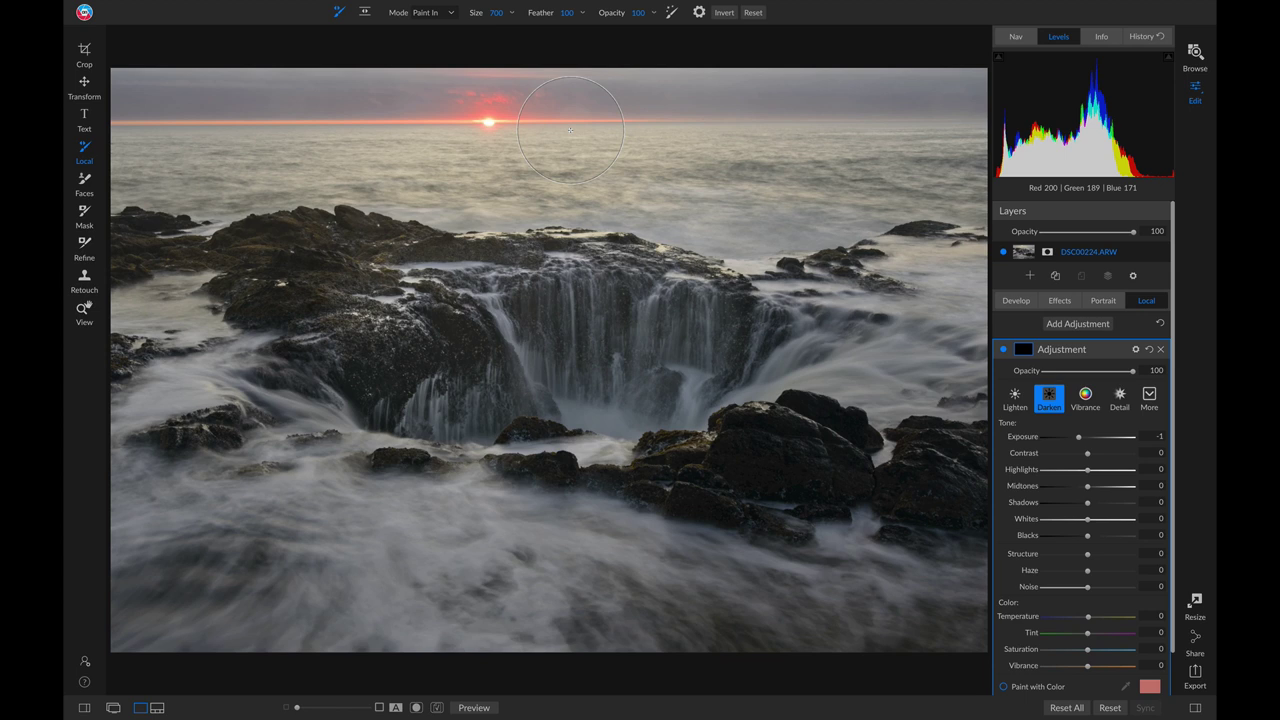
click(364, 12)
click(443, 13)
click(448, 81)
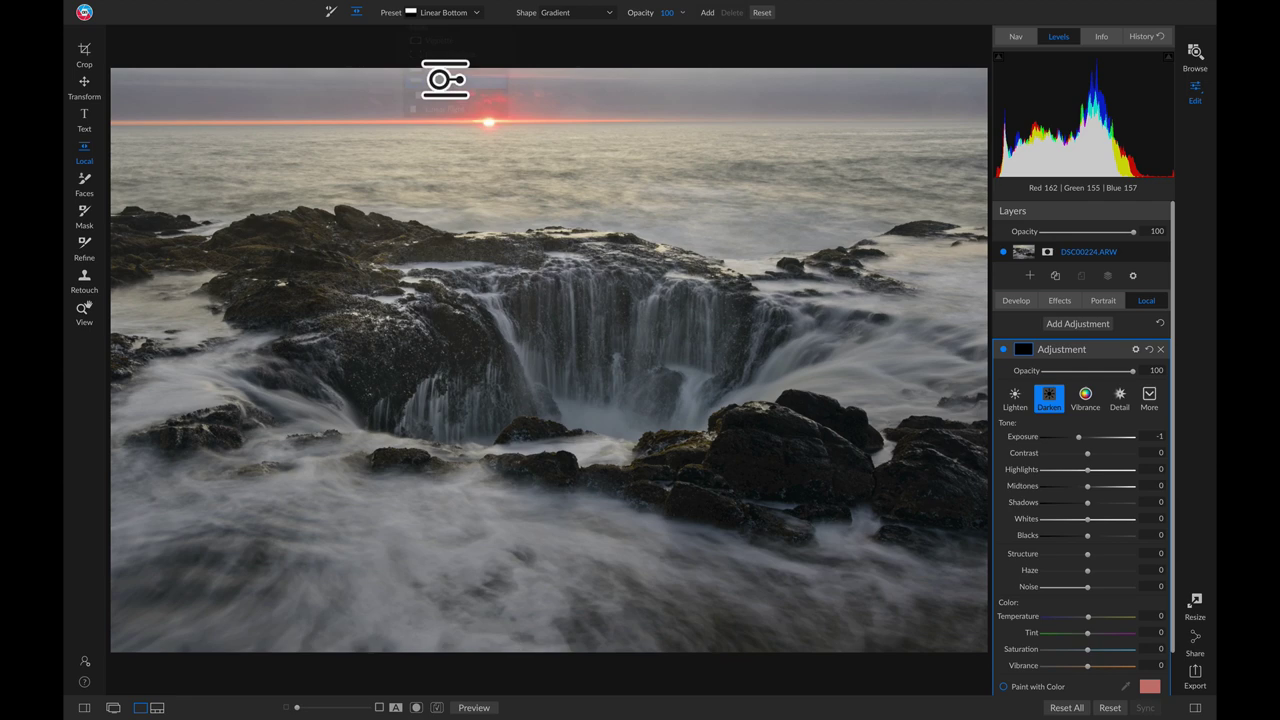
key(ctrl+z)
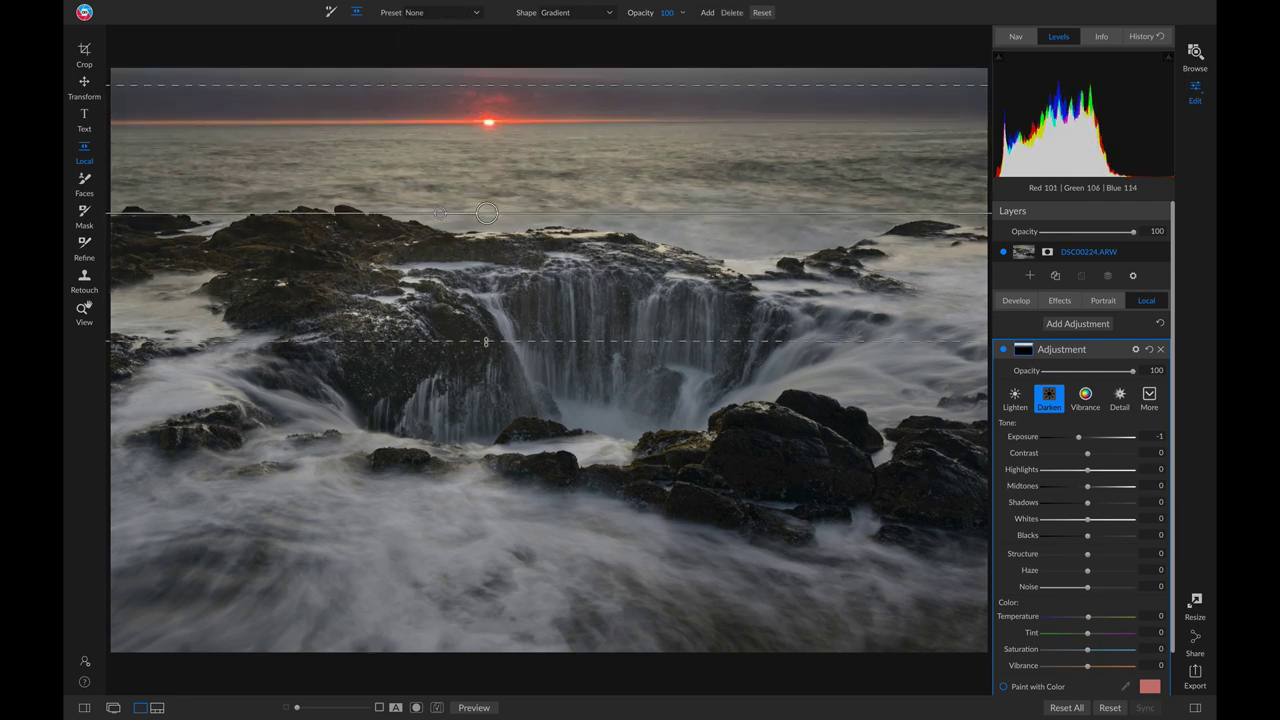
click(1002, 351)
click(1002, 351)
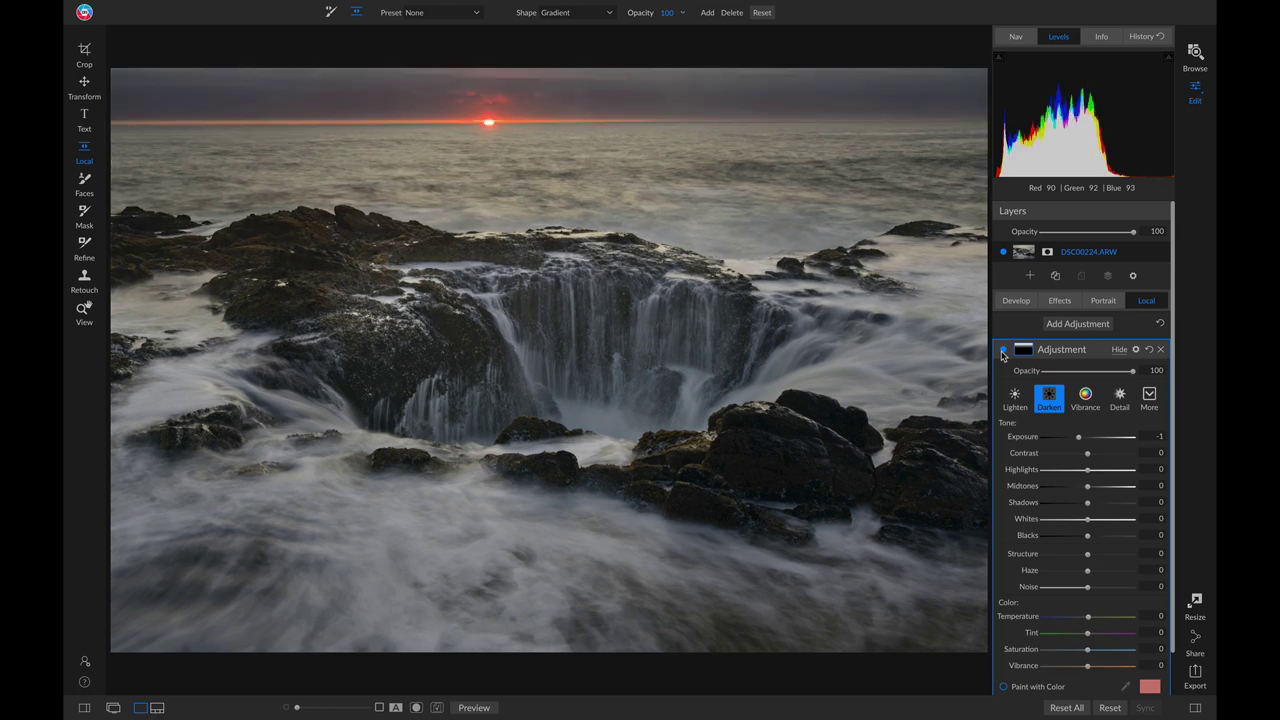